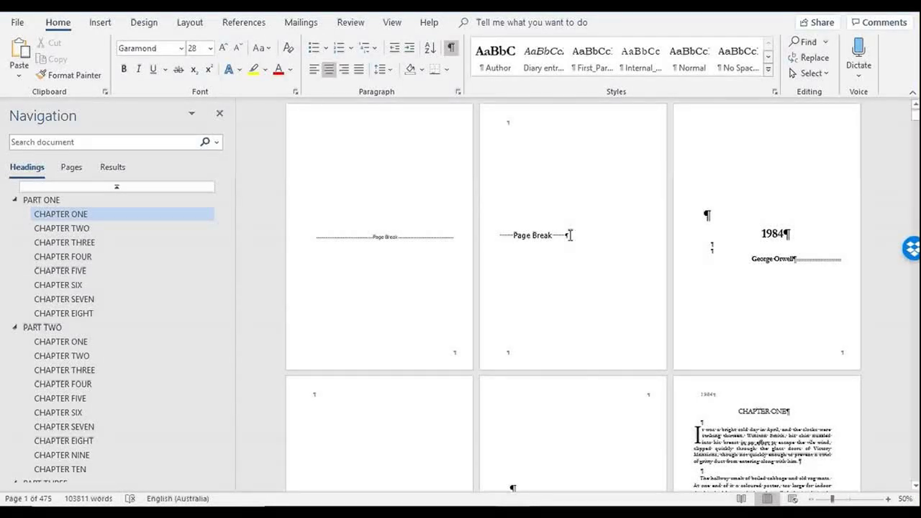
Step: Review the 1984 manuscript's blank front pages, title page and opening chapter pages to check the book layout
{"action": "left_click", "coordinate": [570, 235]}
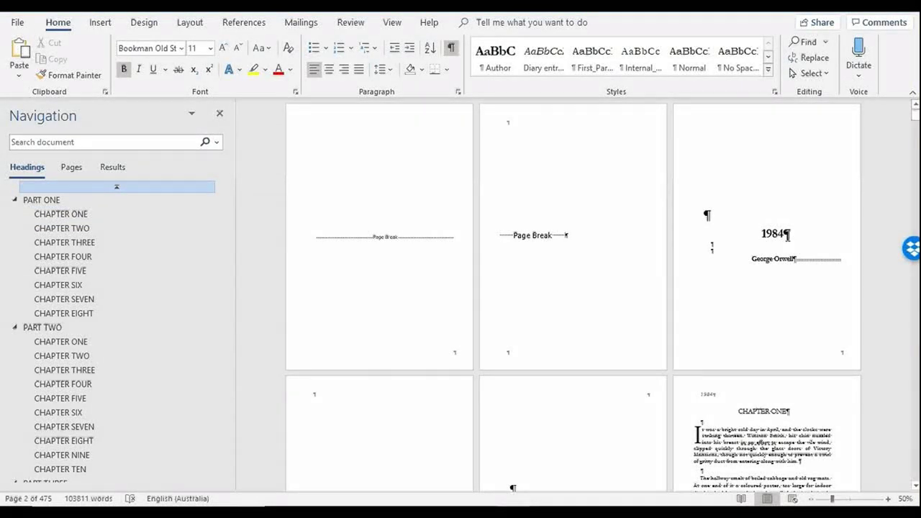
{"action": "mouse_move", "coordinate": [775, 247]}
{"action": "left_mouse_down"}
{"action": "mouse_move", "coordinate": [789, 265]}
{"action": "mouse_move", "coordinate": [753, 243]}
{"action": "mouse_move", "coordinate": [761, 243]}
{"action": "left_mouse_up"}
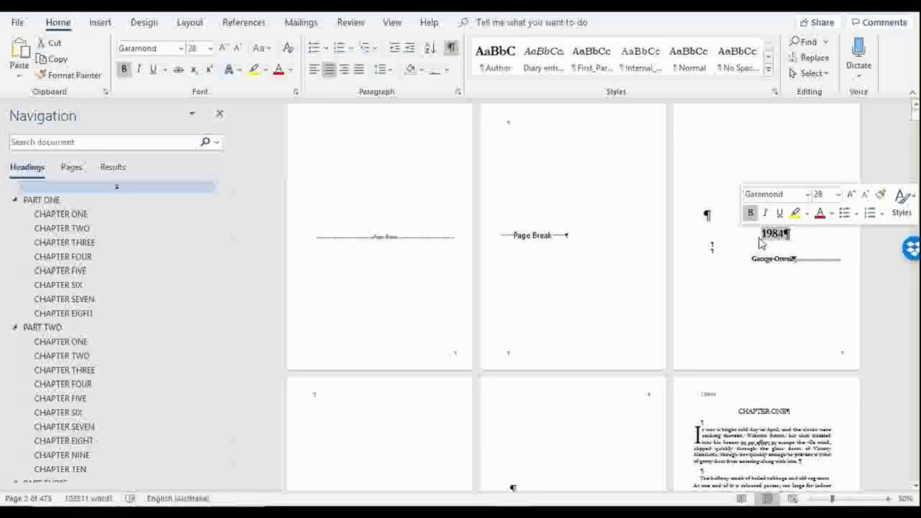
{"action": "left_click", "coordinate": [697, 250]}
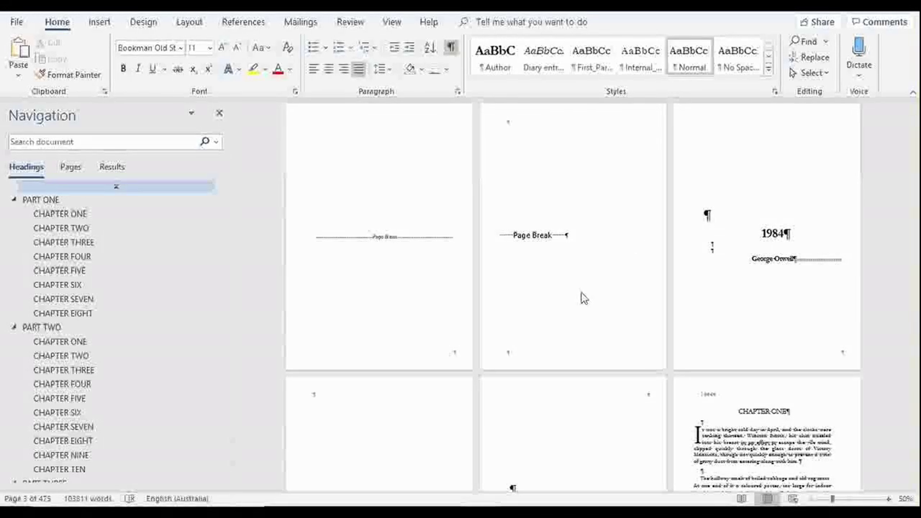
{"action": "scroll", "coordinate": [583, 299], "scroll_direction": "down", "scroll_amount": 10}
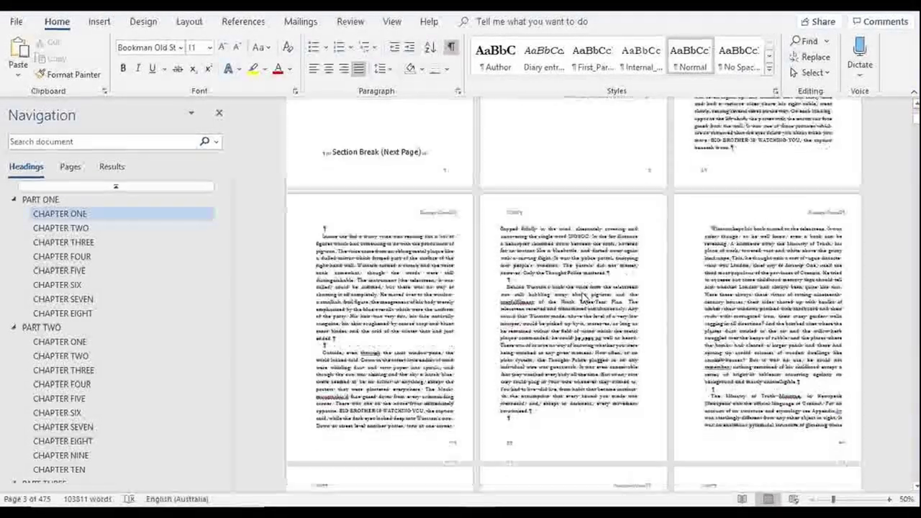
{"action": "scroll", "coordinate": [583, 295], "scroll_direction": "down", "scroll_amount": 5}
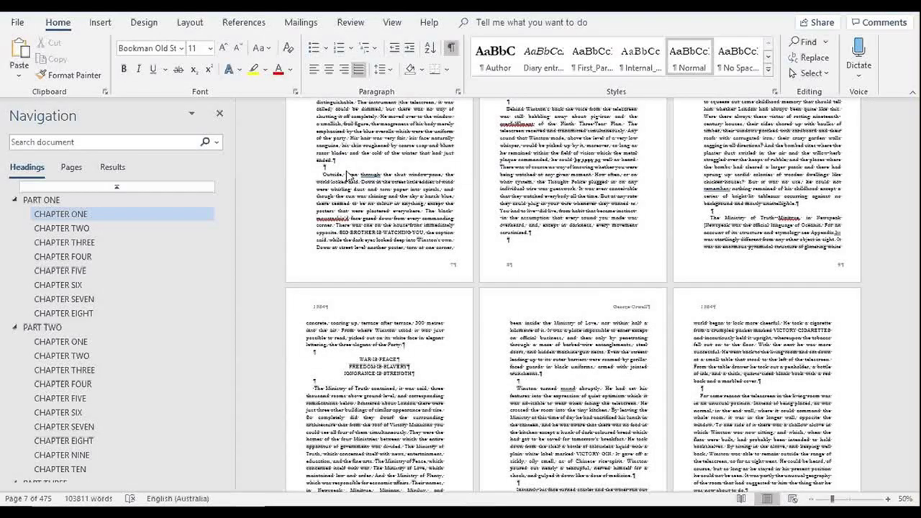
Step: Export the document as 1984.pdf to the 1984 folder with standard optimization, replacing the existing PDF
{"action": "left_click", "coordinate": [20, 27]}
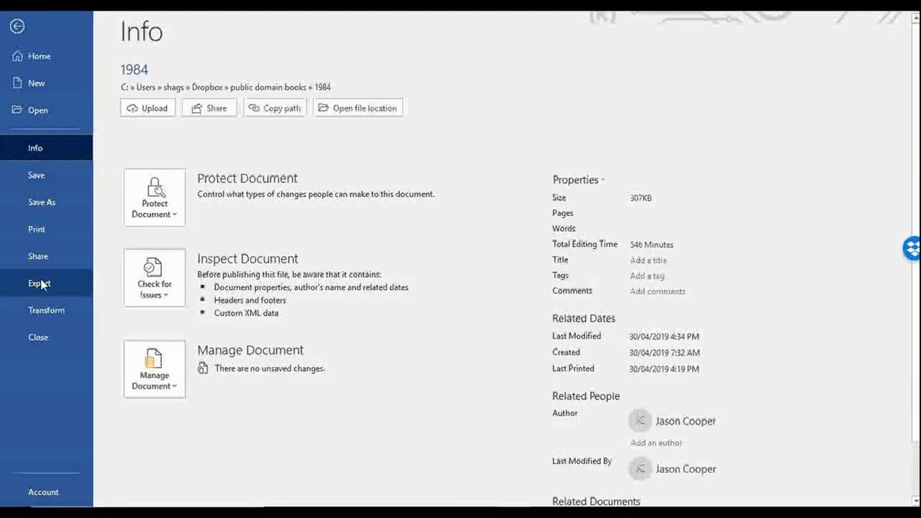
{"action": "left_click", "coordinate": [39, 283]}
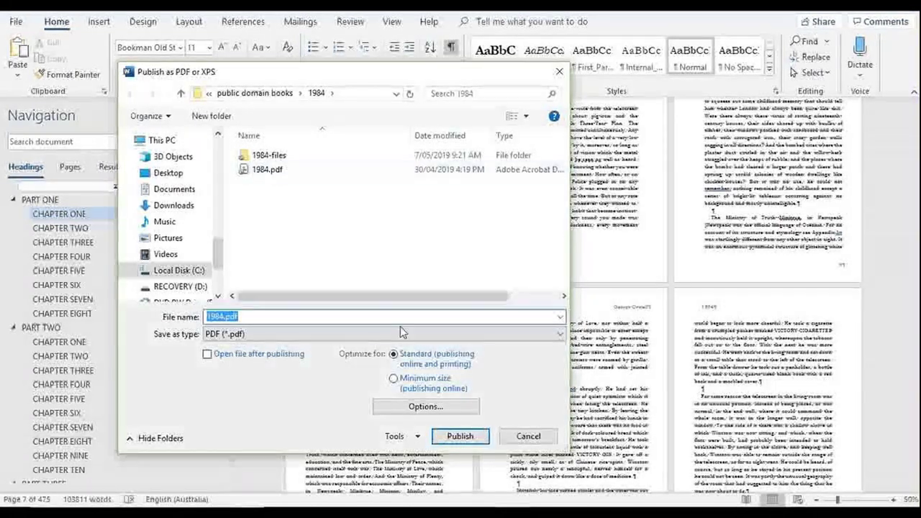
{"action": "left_click", "coordinate": [460, 436]}
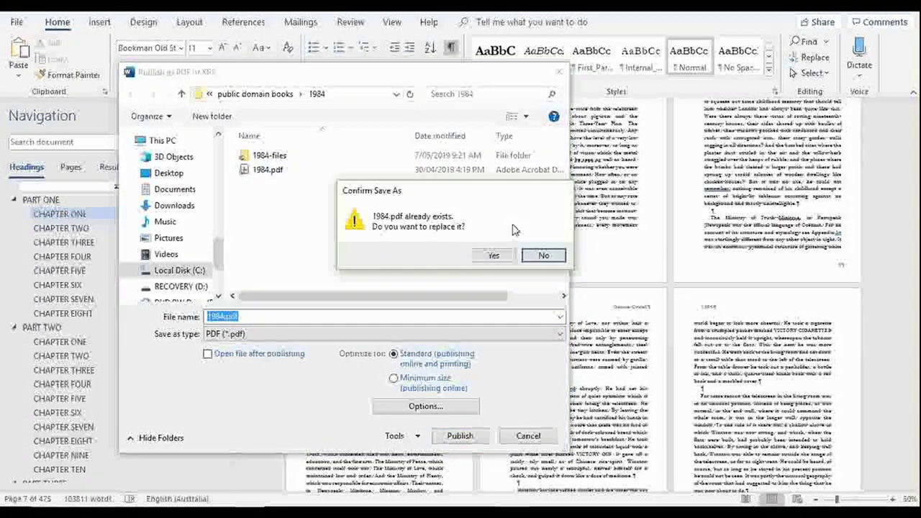
{"action": "left_click", "coordinate": [494, 256]}
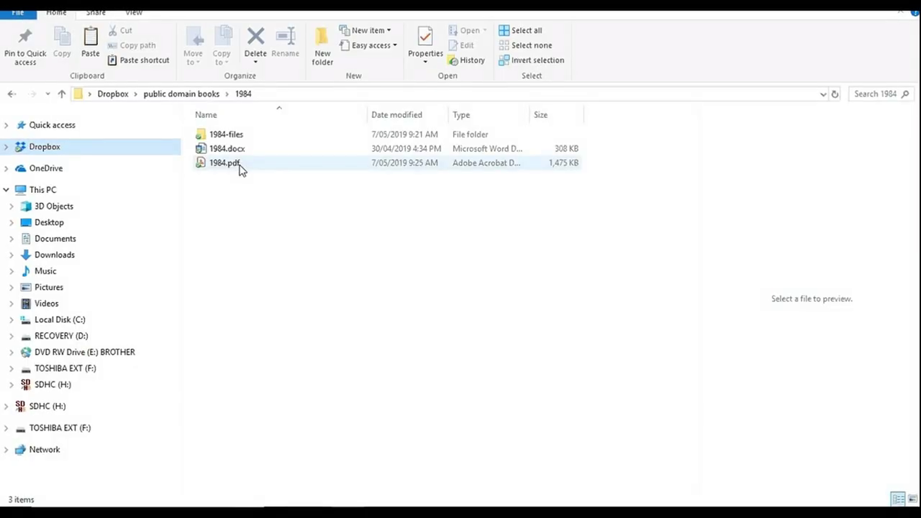
Step: Open the exported 1984.pdf from the 1984 folder in Adobe Acrobat and fit one full page in view
{"action": "left_click", "coordinate": [230, 164]}
{"action": "double_click", "coordinate": [227, 164]}
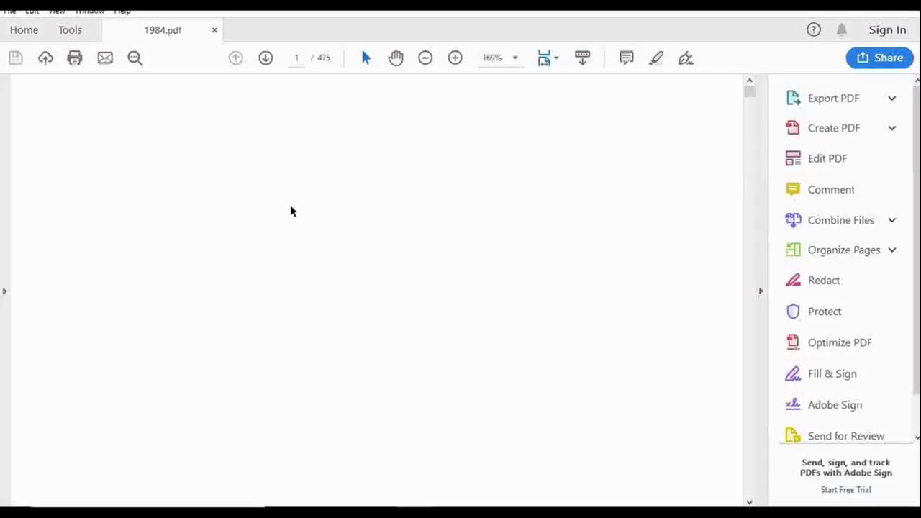
{"action": "left_click", "coordinate": [547, 57]}
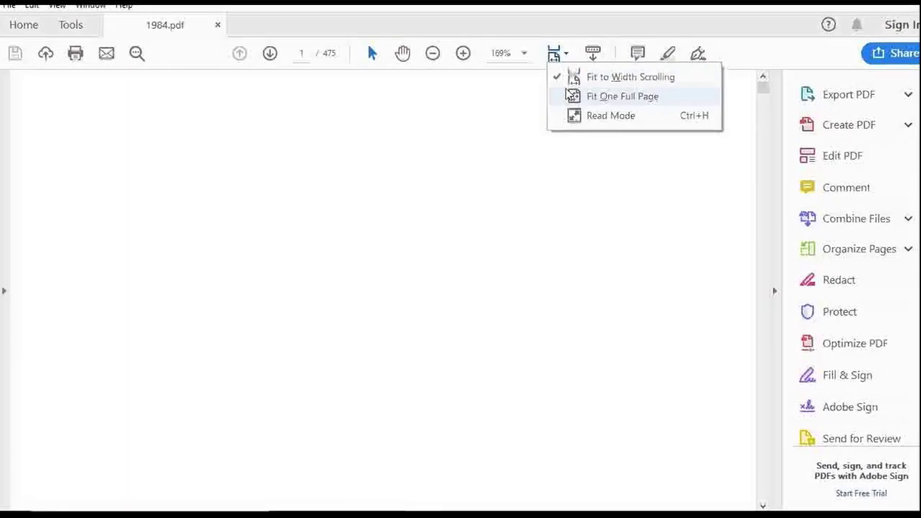
{"action": "left_click", "coordinate": [573, 97]}
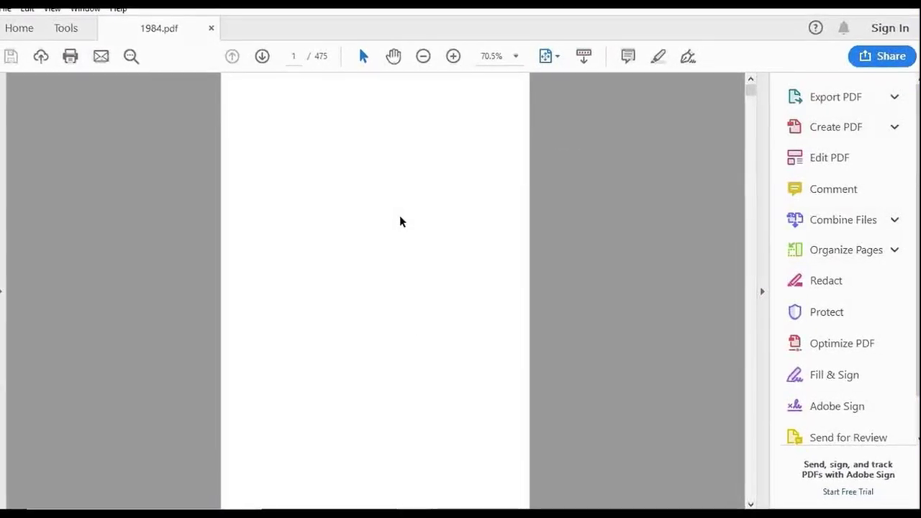
Step: Page through the front matter and first chapter of 1984.pdf to check the exported page layout
{"action": "scroll", "coordinate": [400, 215], "scroll_direction": "down", "scroll_amount": 5}
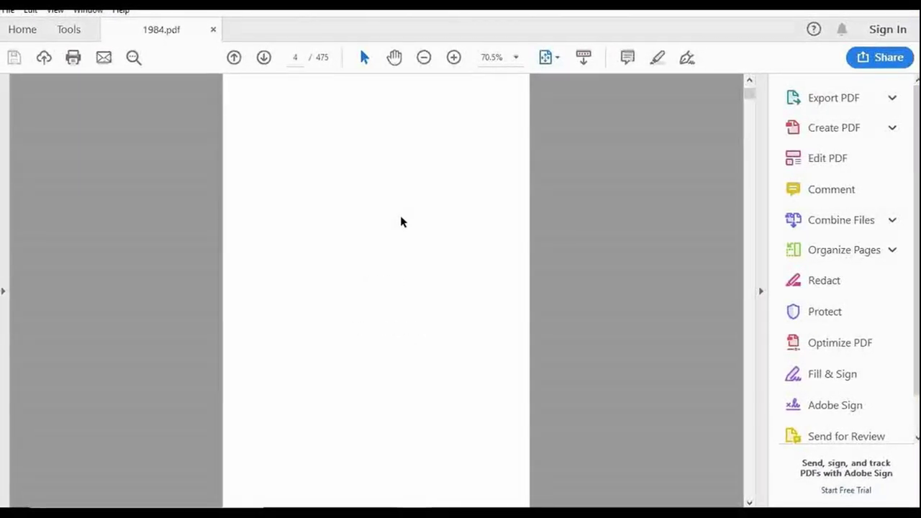
{"action": "scroll", "coordinate": [400, 215], "scroll_direction": "down", "scroll_amount": 2}
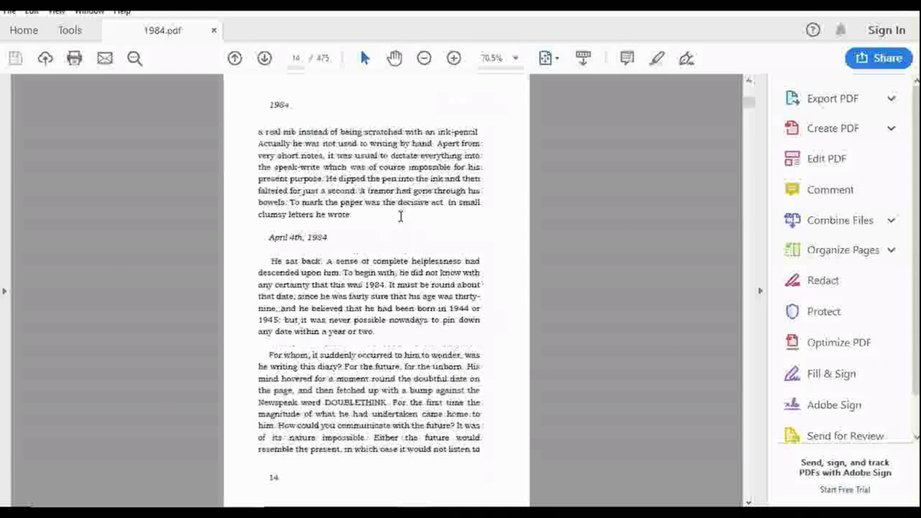
{"action": "scroll", "coordinate": [400, 216], "scroll_direction": "up", "scroll_amount": 12}
{"action": "scroll", "coordinate": [402, 222], "scroll_direction": "down", "scroll_amount": 5}
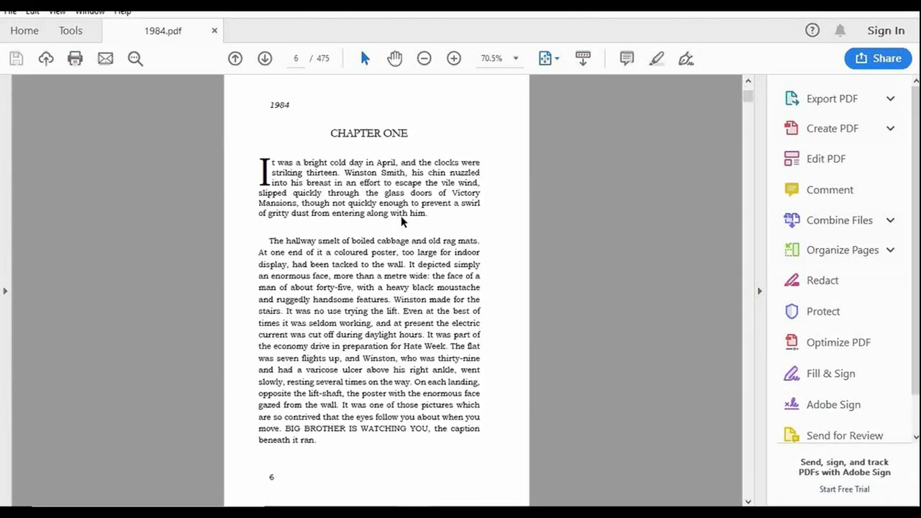
{"action": "scroll", "coordinate": [401, 218], "scroll_direction": "up", "scroll_amount": 5}
{"action": "scroll", "coordinate": [401, 222], "scroll_direction": "down", "scroll_amount": 5}
{"action": "scroll", "coordinate": [401, 222], "scroll_direction": "up", "scroll_amount": 5}
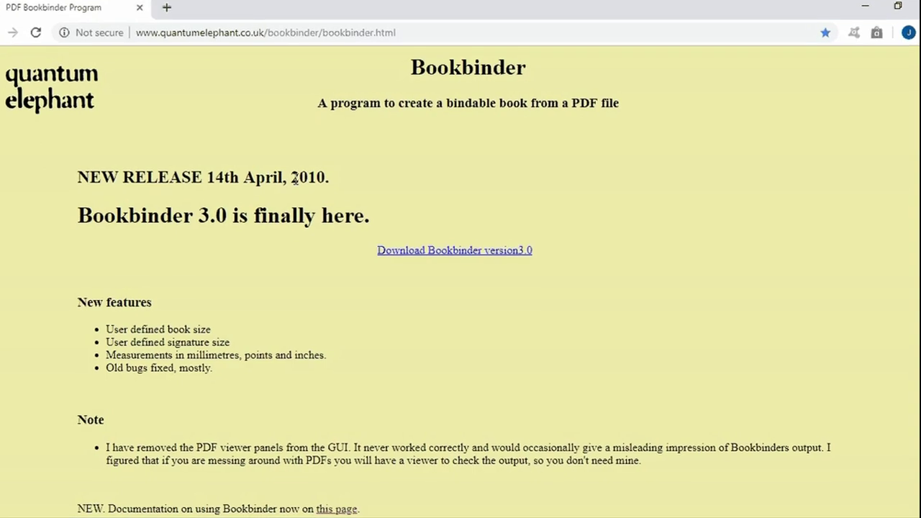
Step: Read the Bookbinder web page in the browser for what the program does, its requirements and its usage instructions
{"action": "scroll", "coordinate": [292, 255], "scroll_direction": "down", "scroll_amount": 5}
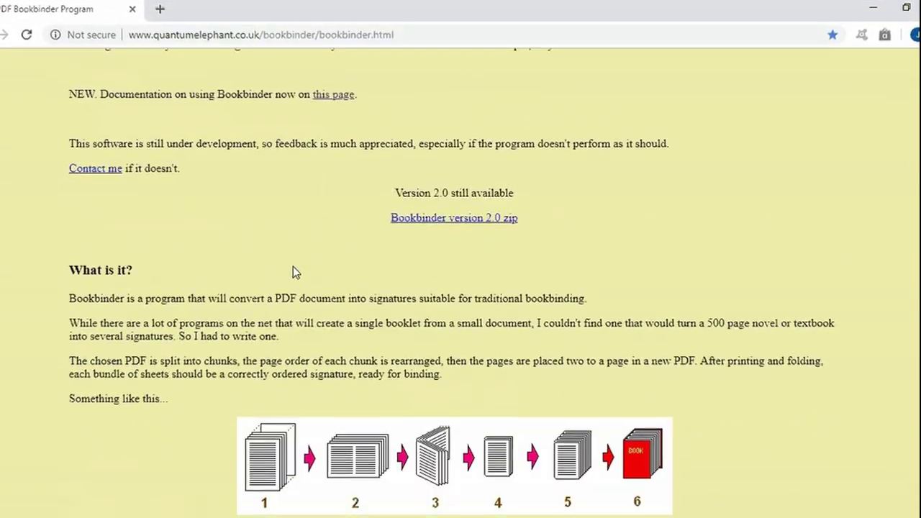
{"action": "scroll", "coordinate": [294, 264], "scroll_direction": "down", "scroll_amount": 6}
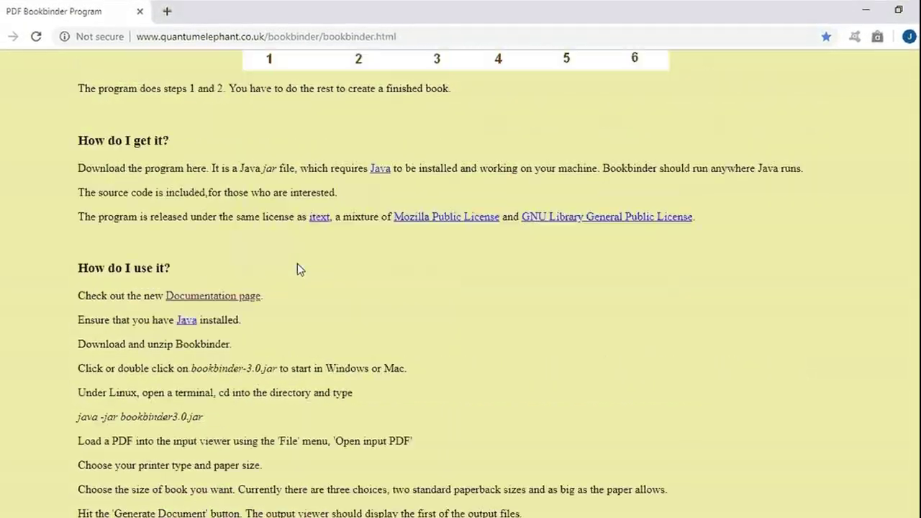
{"action": "scroll", "coordinate": [299, 267], "scroll_direction": "down", "scroll_amount": 2}
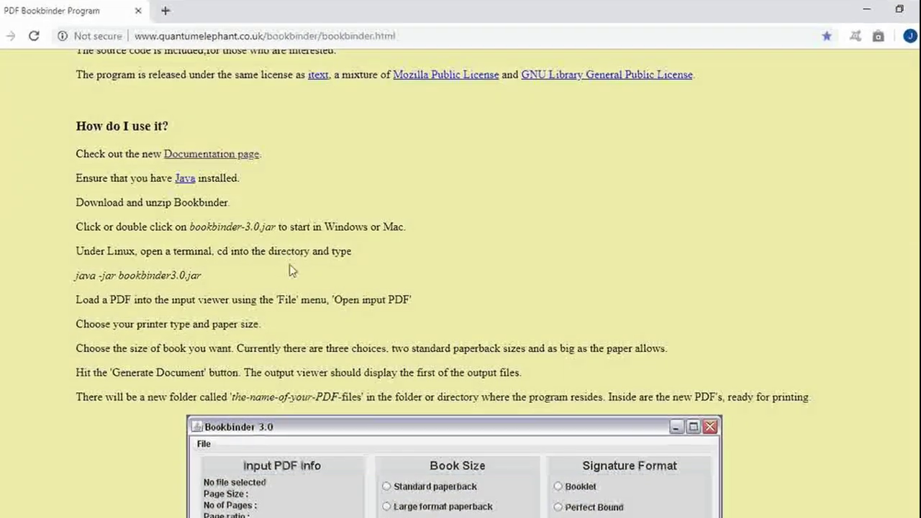
{"action": "scroll", "coordinate": [291, 270], "scroll_direction": "up", "scroll_amount": 10}
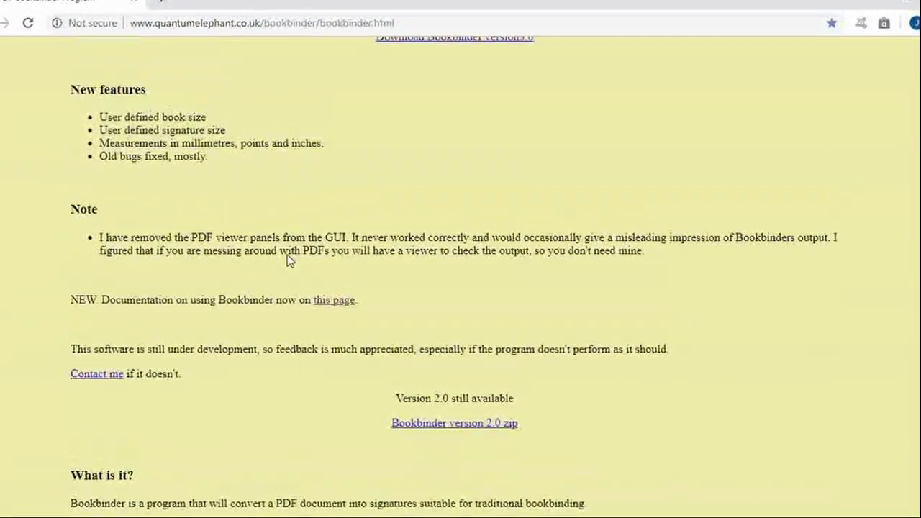
{"action": "scroll", "coordinate": [289, 259], "scroll_direction": "up", "scroll_amount": 3}
{"action": "scroll", "coordinate": [291, 260], "scroll_direction": "down", "scroll_amount": 6}
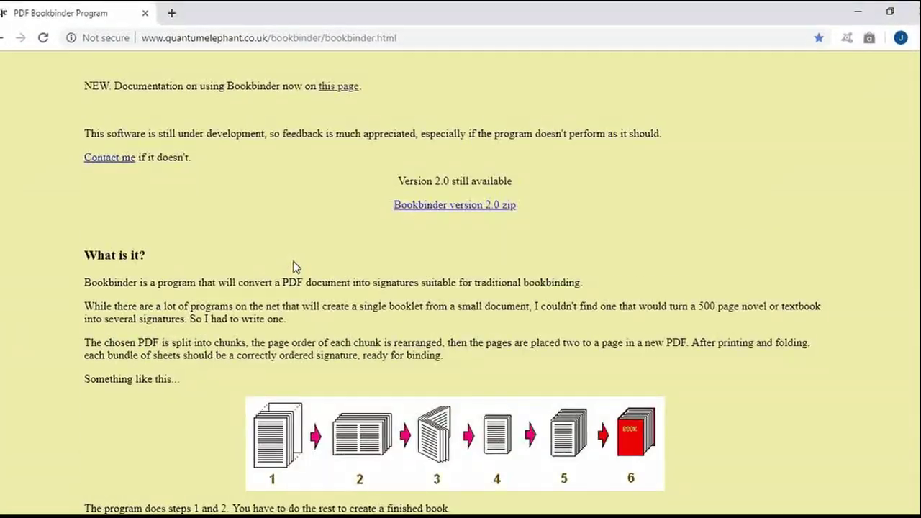
{"action": "scroll", "coordinate": [295, 267], "scroll_direction": "down", "scroll_amount": 5}
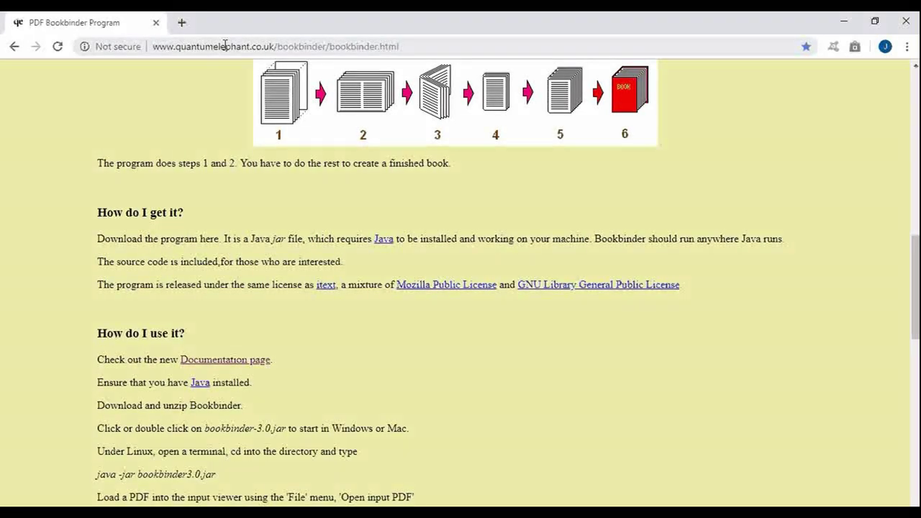
Step: Follow the Java link, review the Java download page at java.com/en/download, and return to the Bookbinder page
{"action": "left_click", "coordinate": [384, 239]}
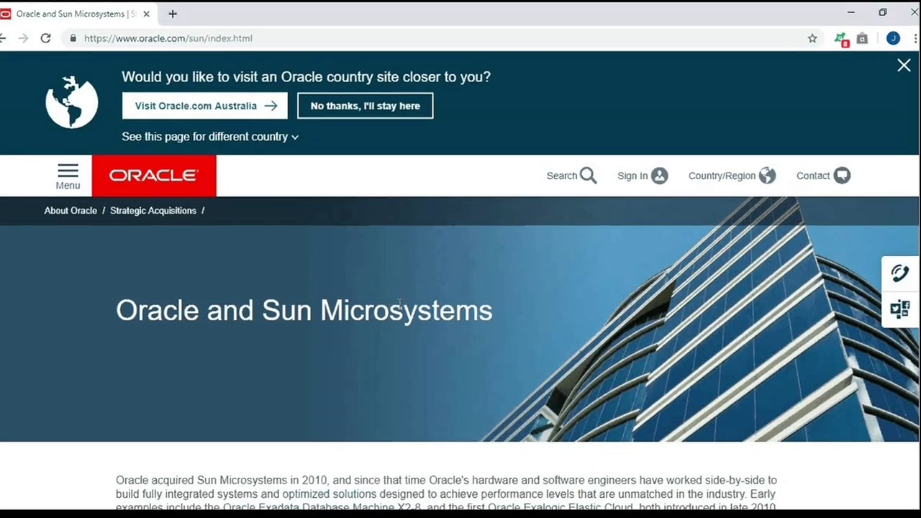
{"action": "scroll", "coordinate": [399, 303], "scroll_direction": "down", "scroll_amount": 5}
{"action": "scroll", "coordinate": [443, 305], "scroll_direction": "up", "scroll_amount": 5}
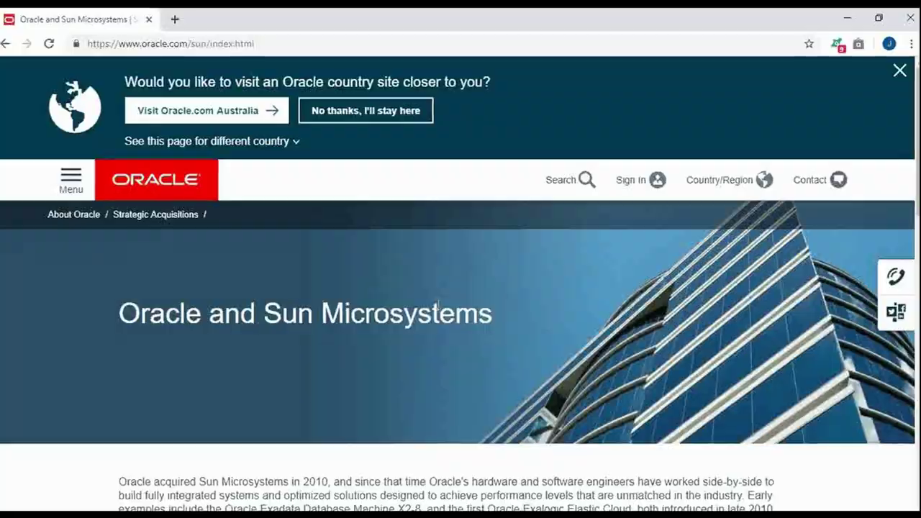
{"action": "left_click", "coordinate": [272, 47]}
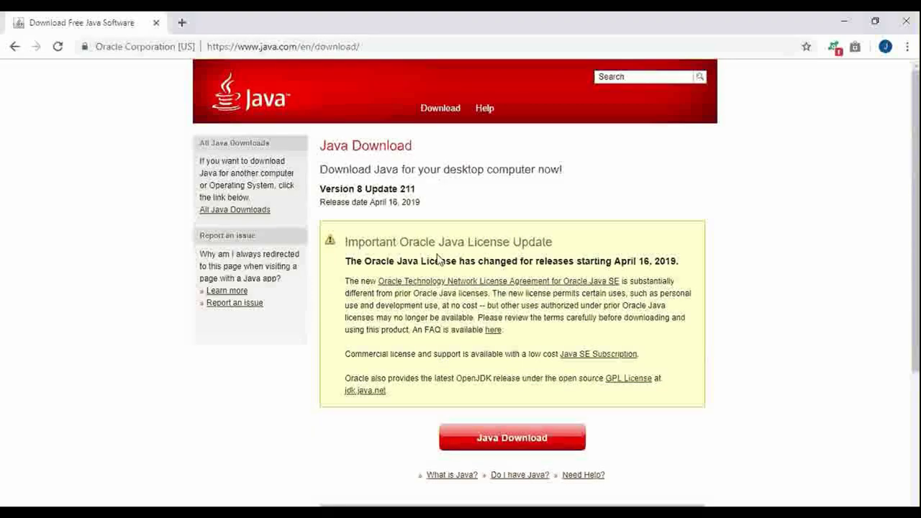
{"action": "left_click_drag", "start_coordinate": [485, 380], "coordinate": [344, 352]}
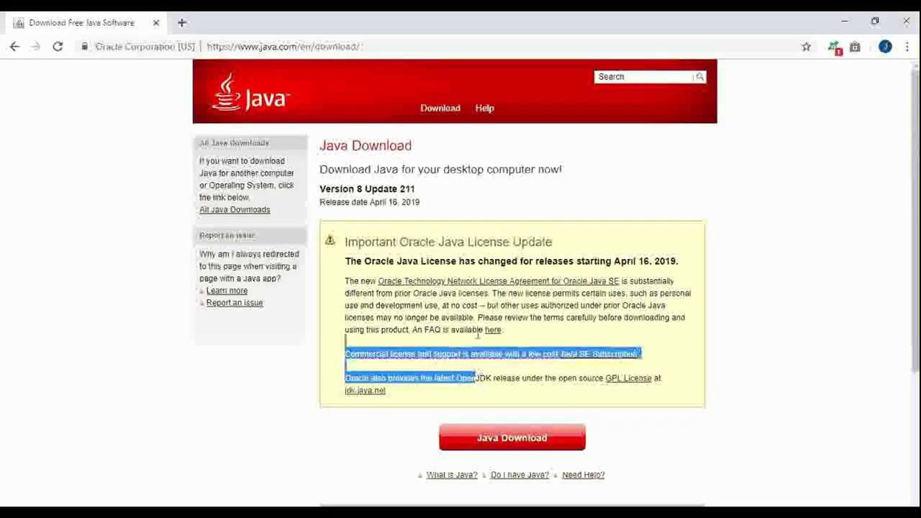
{"action": "left_click", "coordinate": [508, 443]}
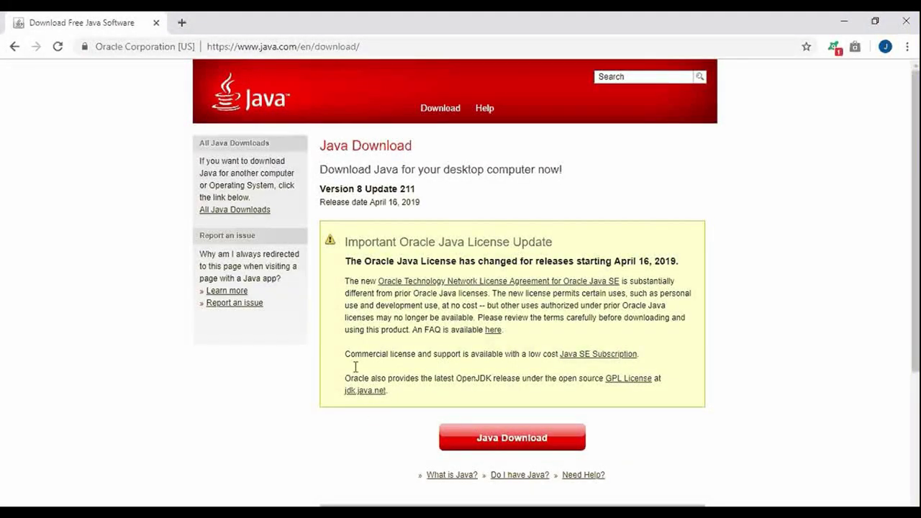
{"action": "left_click", "coordinate": [156, 23]}
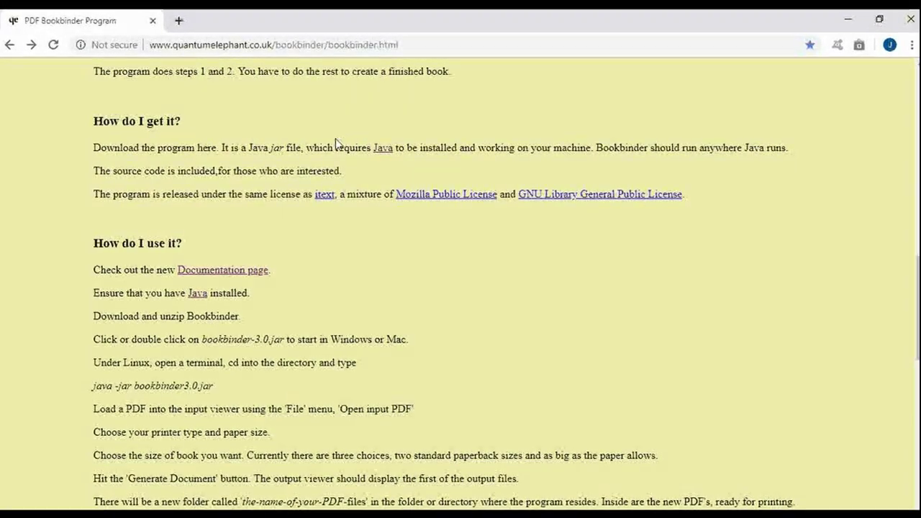
Step: Download Bookbinder version 3.0 and open the bookbinder-3.0 folder inside the downloaded zip
{"action": "scroll", "coordinate": [221, 211], "scroll_direction": "up", "scroll_amount": 10}
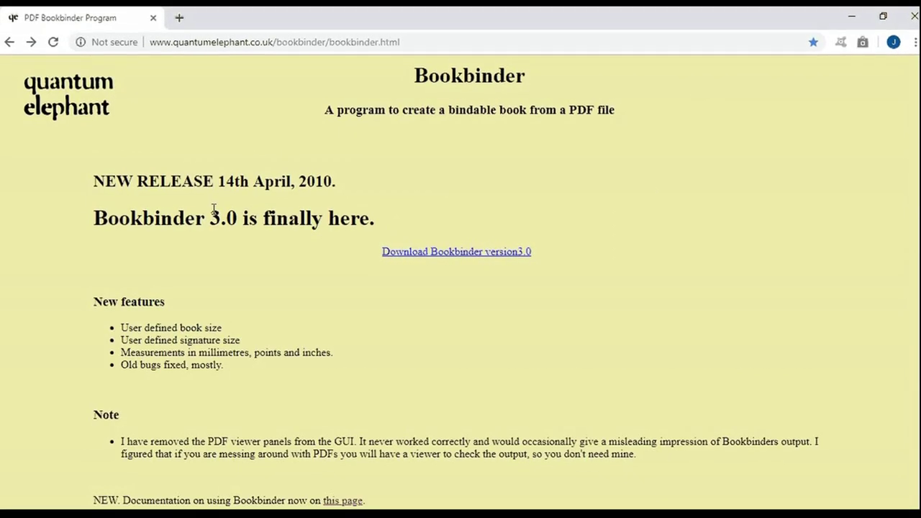
{"action": "left_click", "coordinate": [465, 257]}
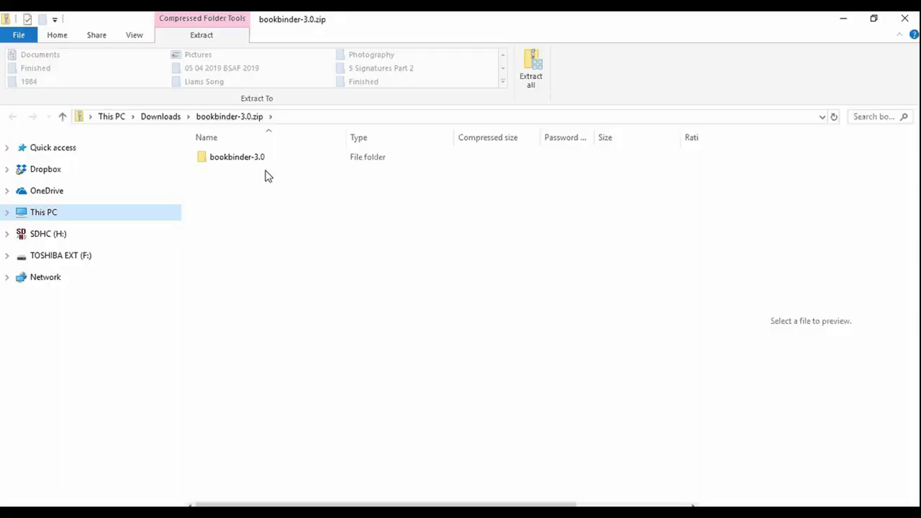
{"action": "double_click", "coordinate": [264, 159]}
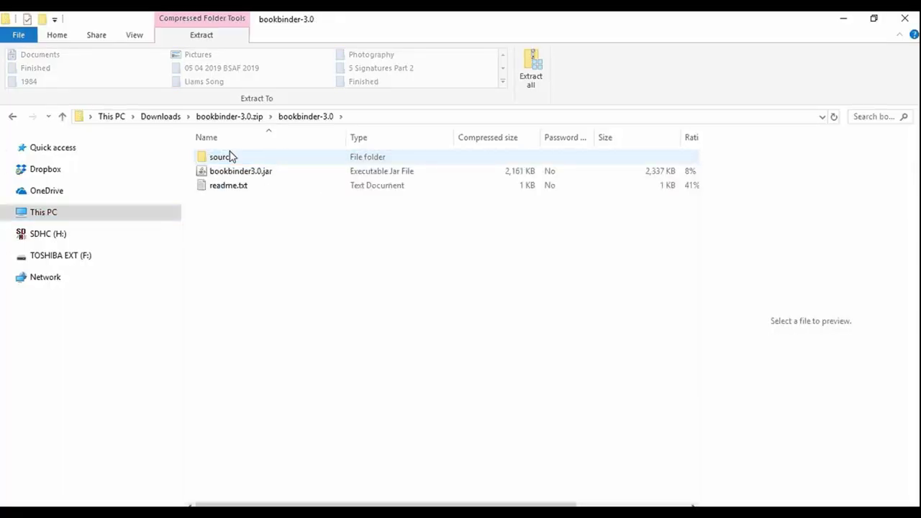
Step: Copy bookbinder3.0.jar from the zip archive into the 1984 folder under Dropbox public domain books
{"action": "left_click", "coordinate": [234, 189]}
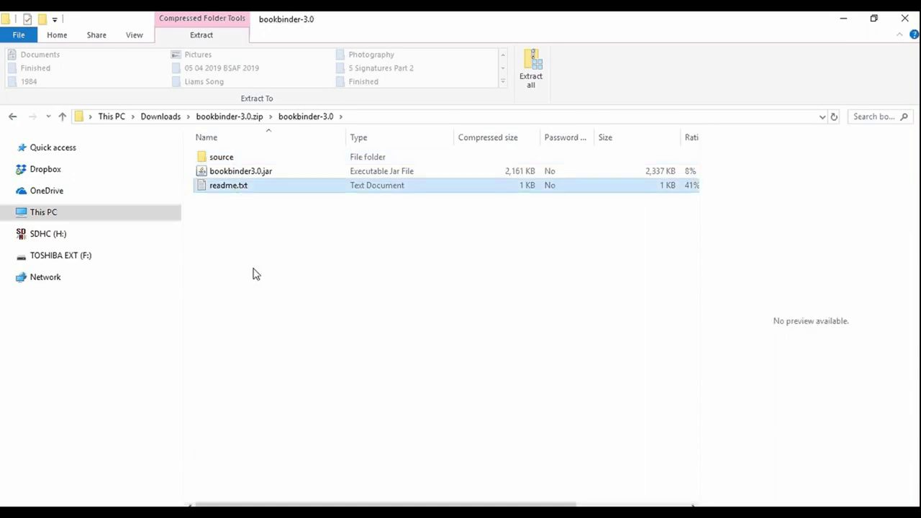
{"action": "left_click", "coordinate": [256, 273]}
{"action": "left_click", "coordinate": [254, 170]}
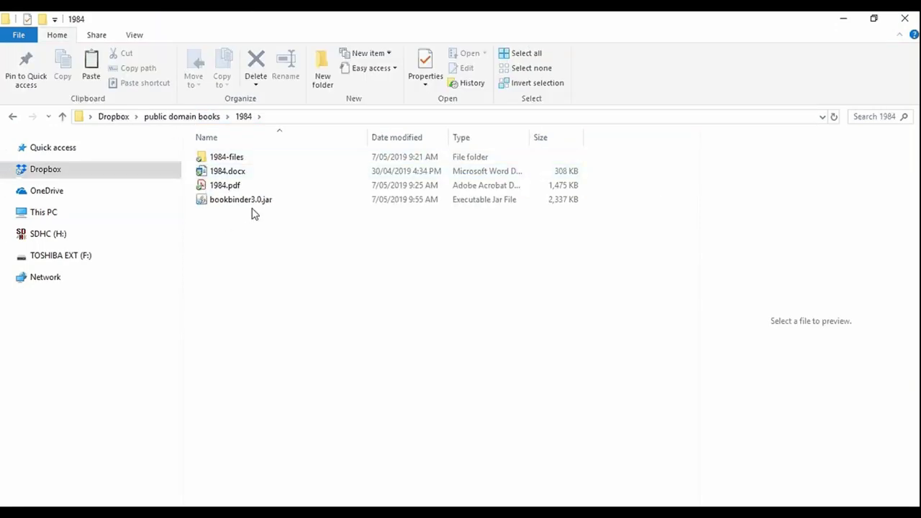
Step: Launch bookbinder3.0.jar from the 1984 folder and move the Bookbinder 3.0 window so all its settings are visible
{"action": "double_click", "coordinate": [256, 202]}
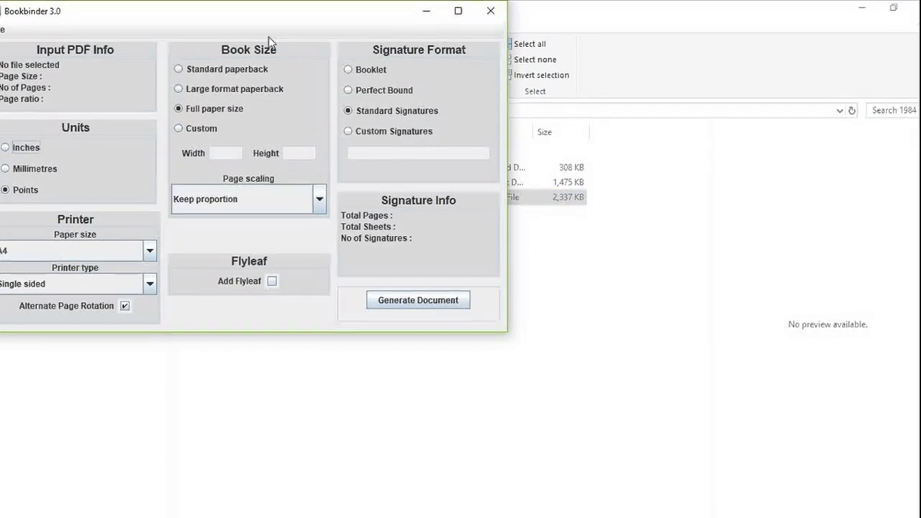
{"action": "left_click_drag", "start_coordinate": [299, 24], "coordinate": [510, 130]}
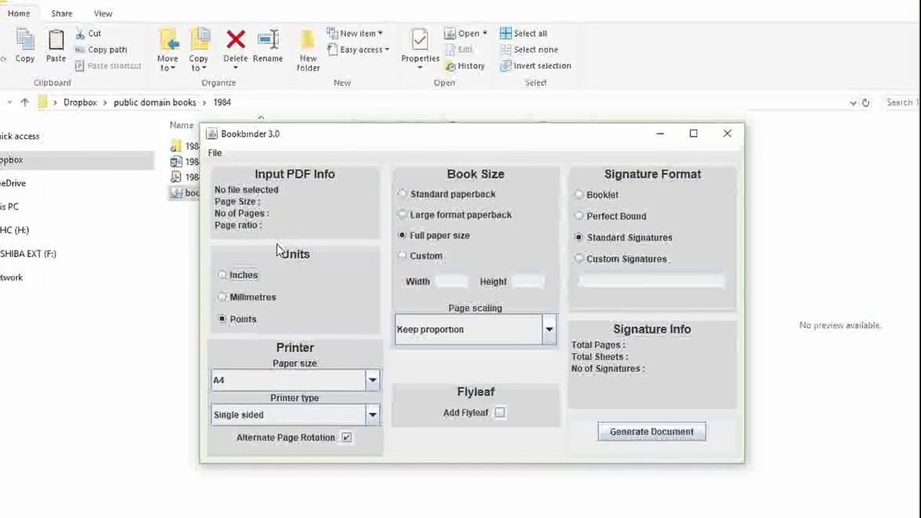
Step: Open 1984.pdf from the 1984 folder as the input PDF in Bookbinder
{"action": "left_click", "coordinate": [193, 144]}
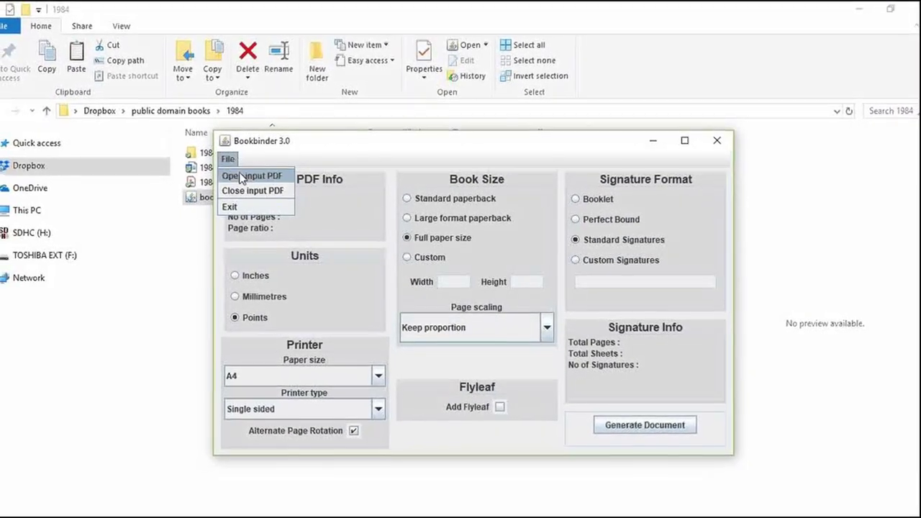
{"action": "key", "text": "Return"}
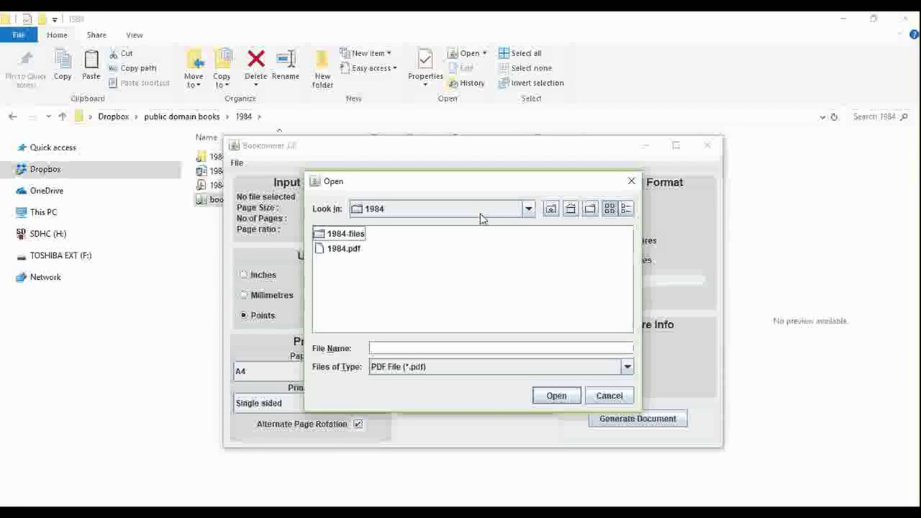
{"action": "double_click", "coordinate": [340, 249]}
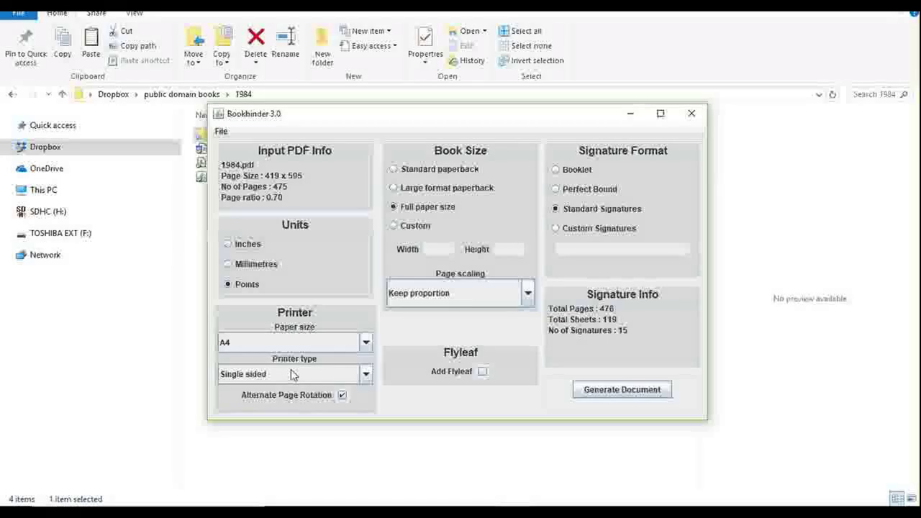
Step: Set the printer type to Duplex and turn off Alternate Page Rotation
{"action": "left_click", "coordinate": [292, 374]}
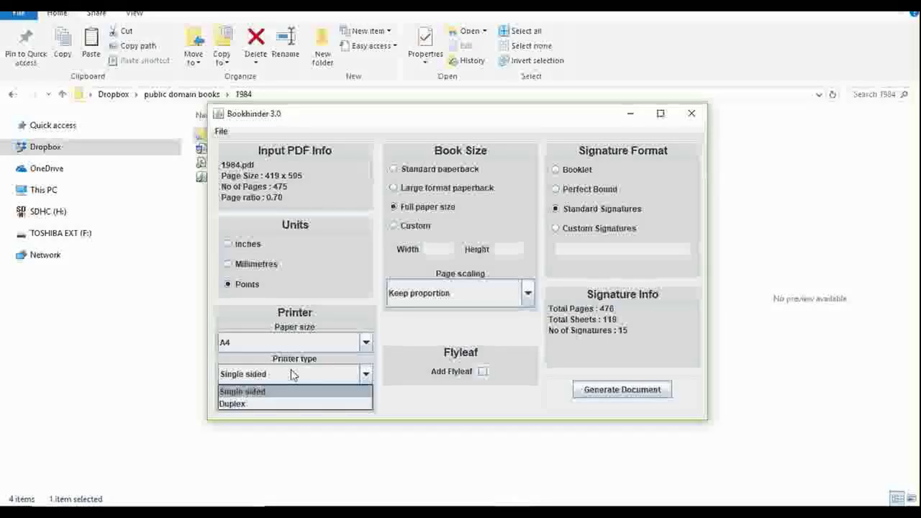
{"action": "left_click", "coordinate": [257, 404]}
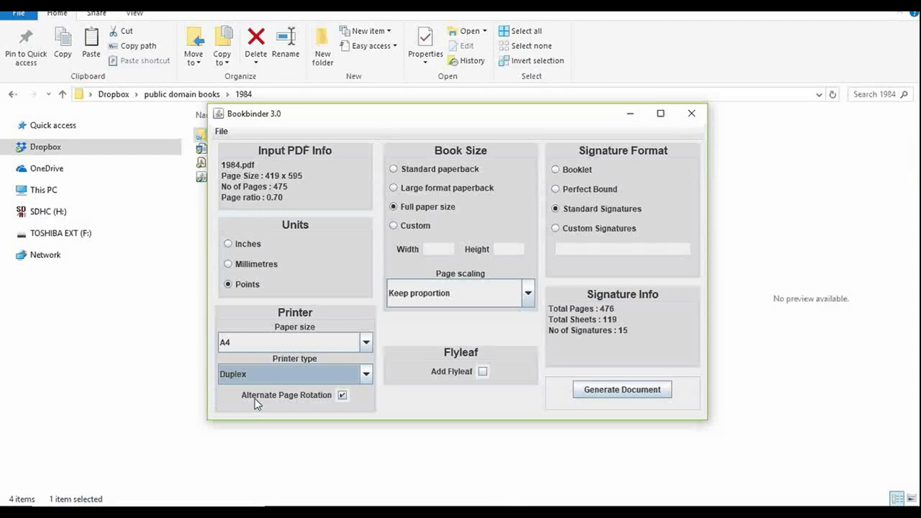
{"action": "left_click", "coordinate": [343, 395]}
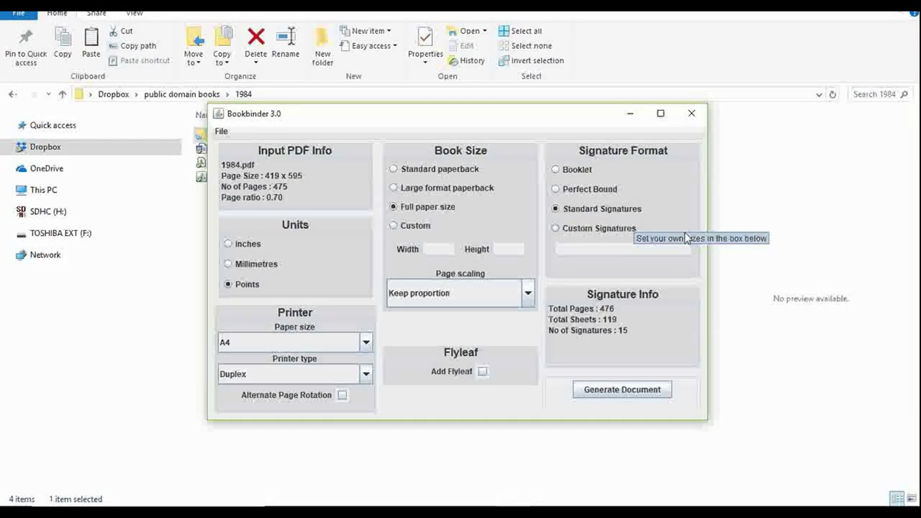
Step: Switch the signature format to Custom Signatures, enter thirty comma-separated 4s as the signature sizes, and generate the document
{"action": "left_click", "coordinate": [608, 234]}
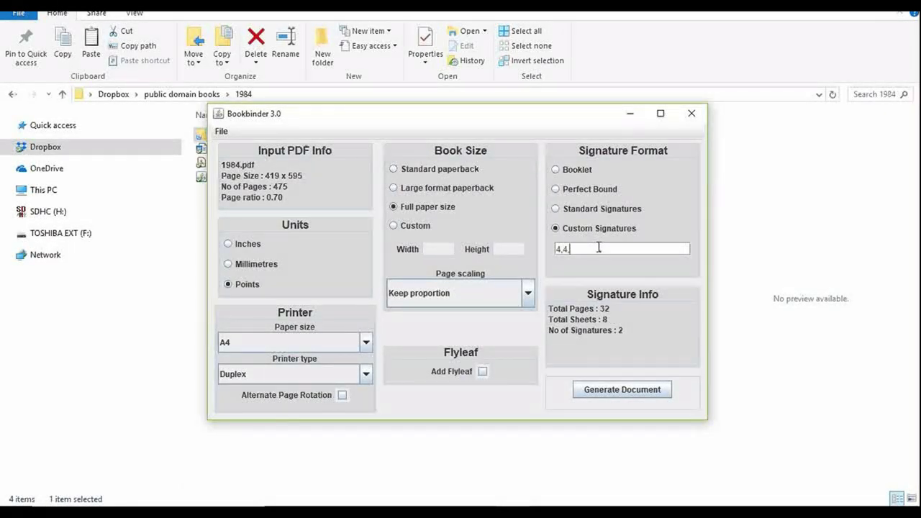
{"action": "left_click", "coordinate": [599, 248]}
{"action": "type", "text": "4,4,4,4,4,4,4,4,4,4,4,4,4,4,4,4,4,4,4,4"}
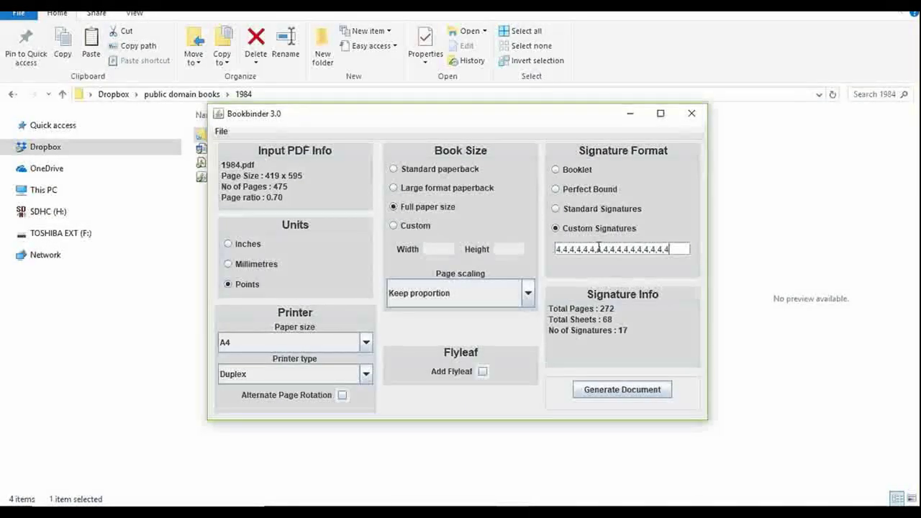
{"action": "type", "text": ",4,4,4,4,4,4,4,4"}
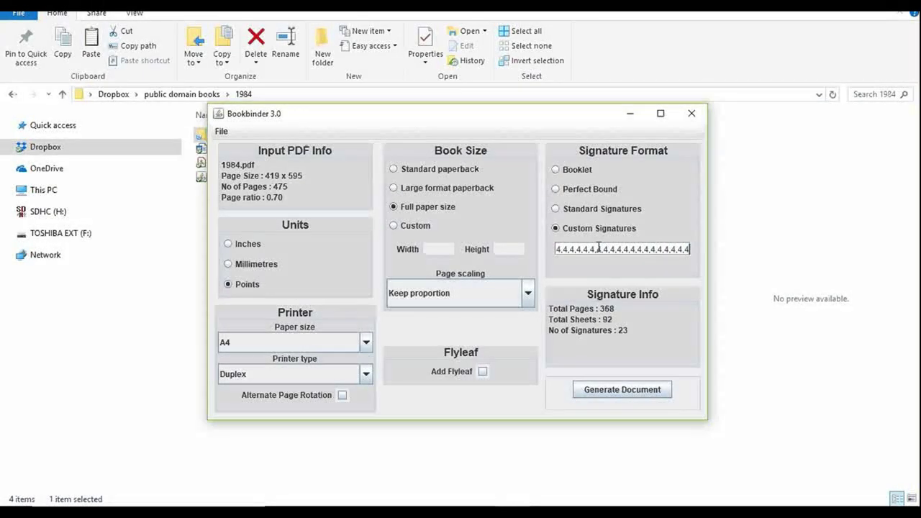
{"action": "type", "text": ",4,4"}
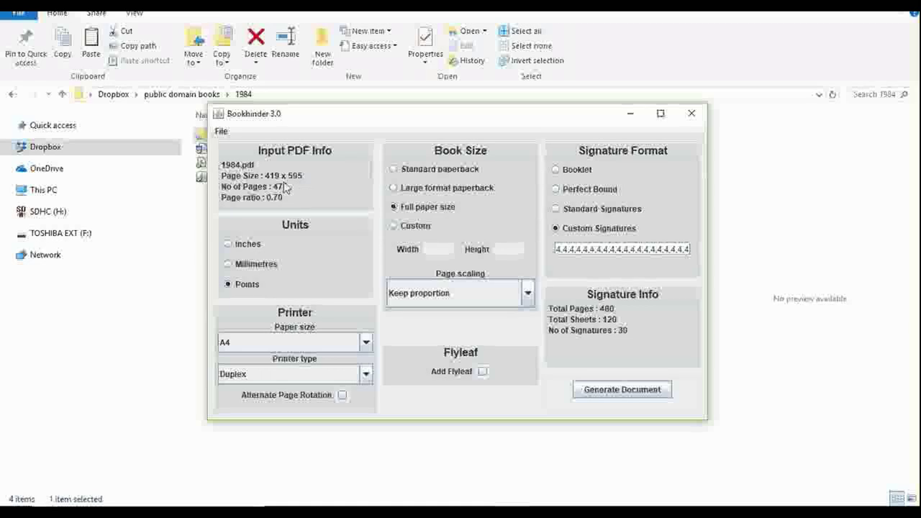
{"action": "left_click", "coordinate": [652, 398]}
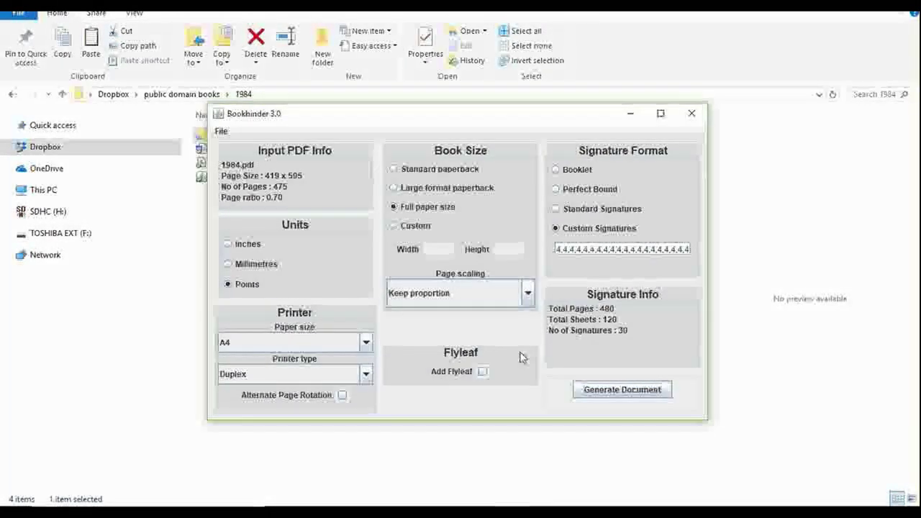
Step: Minimise Bookbinder and open signature0duplex.pdf from the 1984-files folder
{"action": "left_click", "coordinate": [630, 115]}
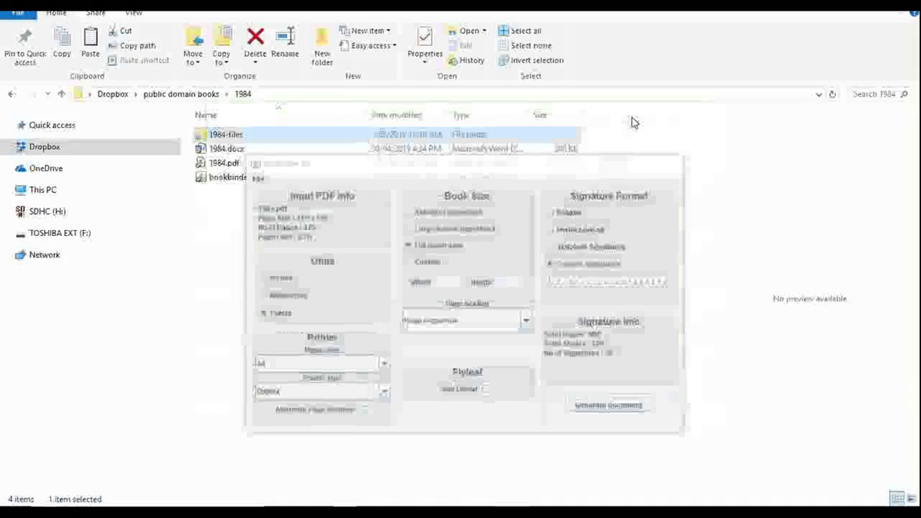
{"action": "double_click", "coordinate": [230, 139]}
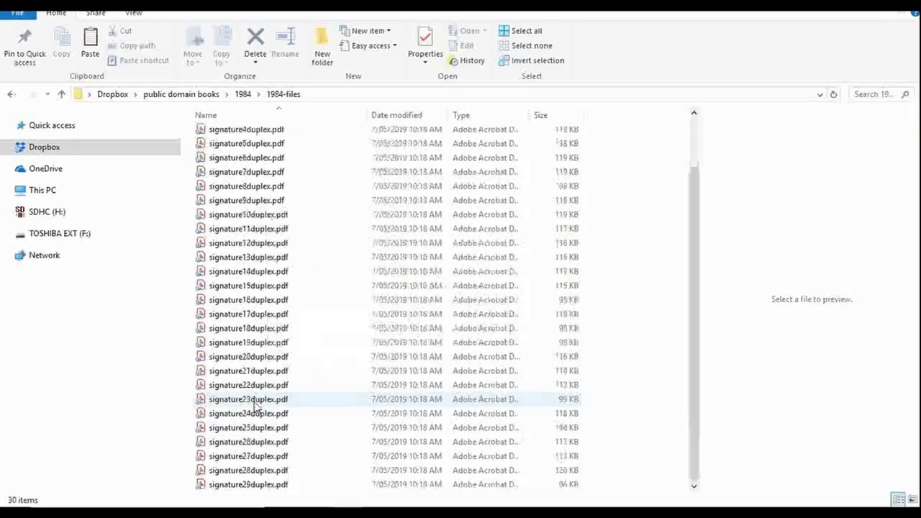
{"action": "double_click", "coordinate": [288, 134]}
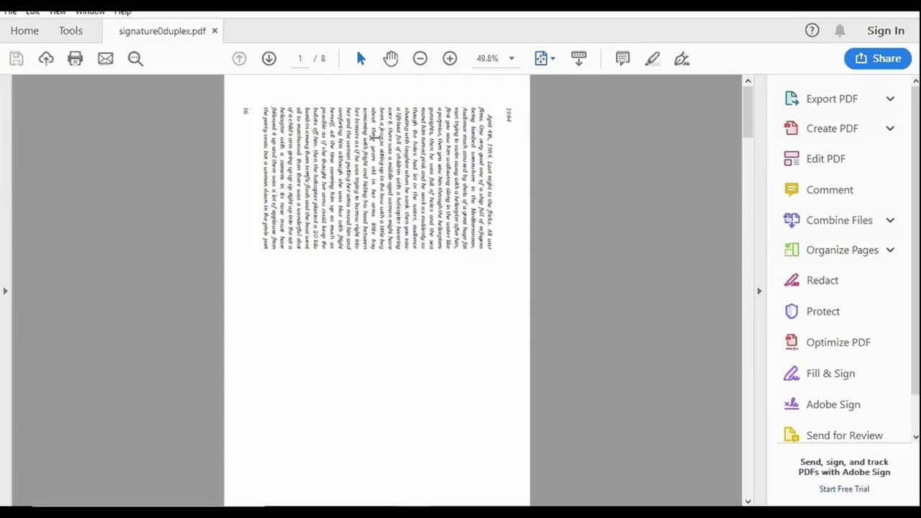
Step: Look through all pages of signature0duplex.pdf to examine how they are arranged on the sheets, ending on the first page
{"action": "scroll", "coordinate": [373, 137], "scroll_direction": "down", "scroll_amount": 10}
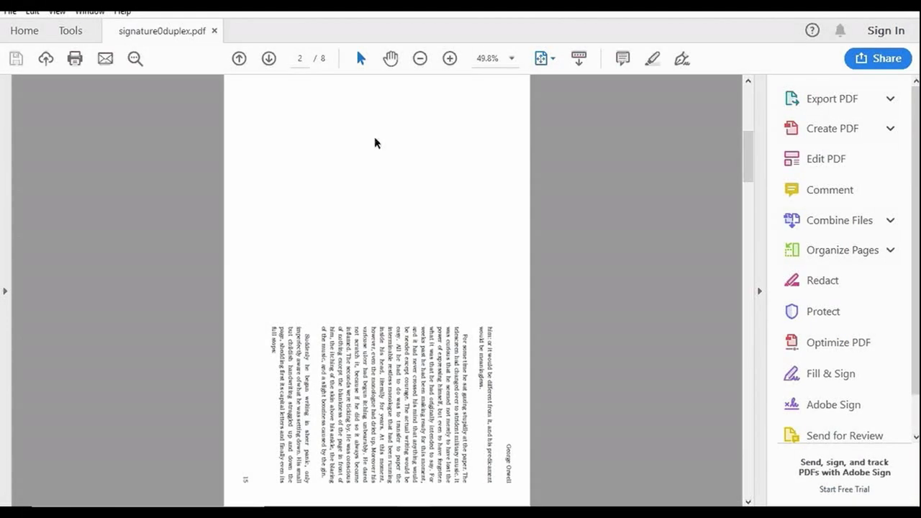
{"action": "scroll", "coordinate": [374, 137], "scroll_direction": "up", "scroll_amount": 10}
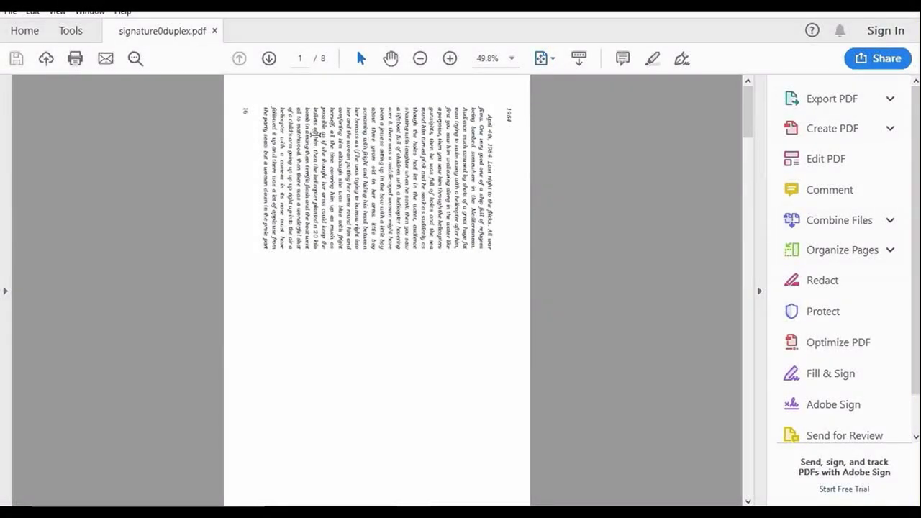
{"action": "scroll", "coordinate": [338, 309], "scroll_direction": "down", "scroll_amount": 5}
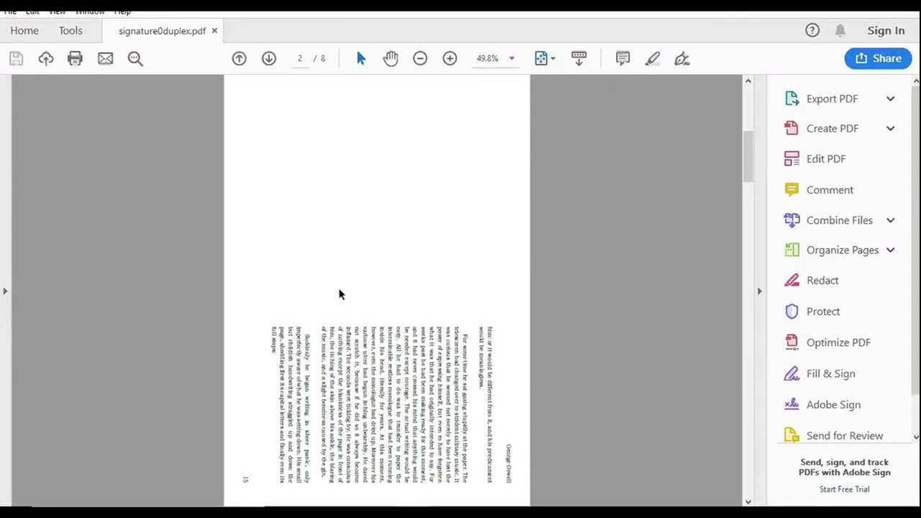
{"action": "scroll", "coordinate": [370, 380], "scroll_direction": "down", "scroll_amount": 5}
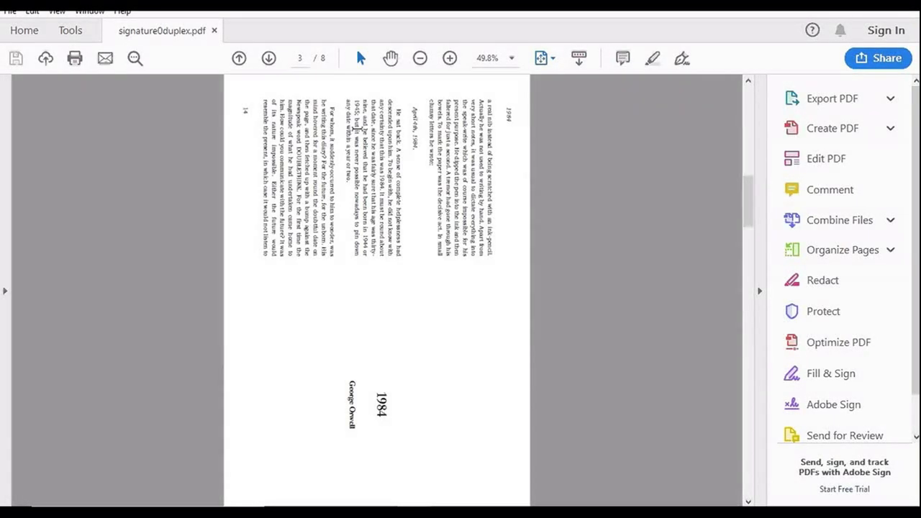
{"action": "scroll", "coordinate": [378, 325], "scroll_direction": "down", "scroll_amount": 15}
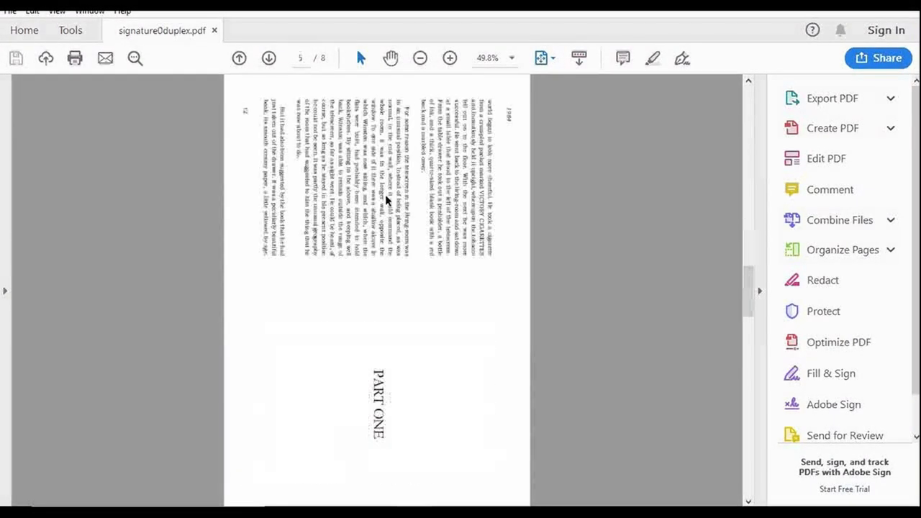
{"action": "scroll", "coordinate": [389, 194], "scroll_direction": "down", "scroll_amount": 10}
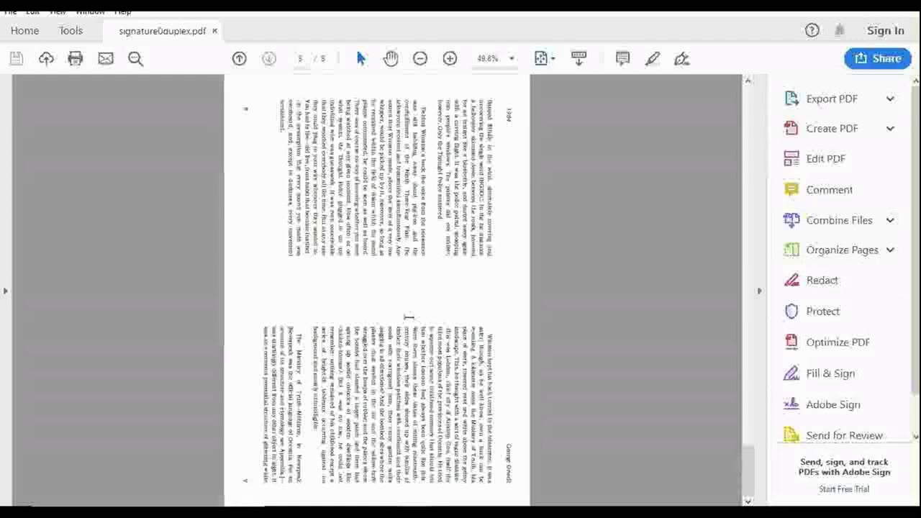
{"action": "scroll", "coordinate": [408, 317], "scroll_direction": "up", "scroll_amount": 20}
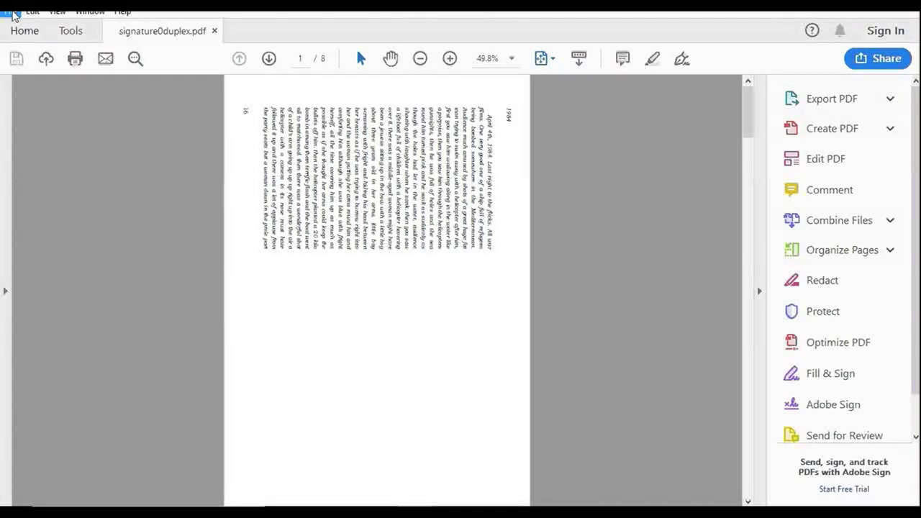
Step: Open the print settings for signature0duplex.pdf, review the Brother HL-L3270CDW printer properties, and accept them
{"action": "left_click", "coordinate": [10, 12]}
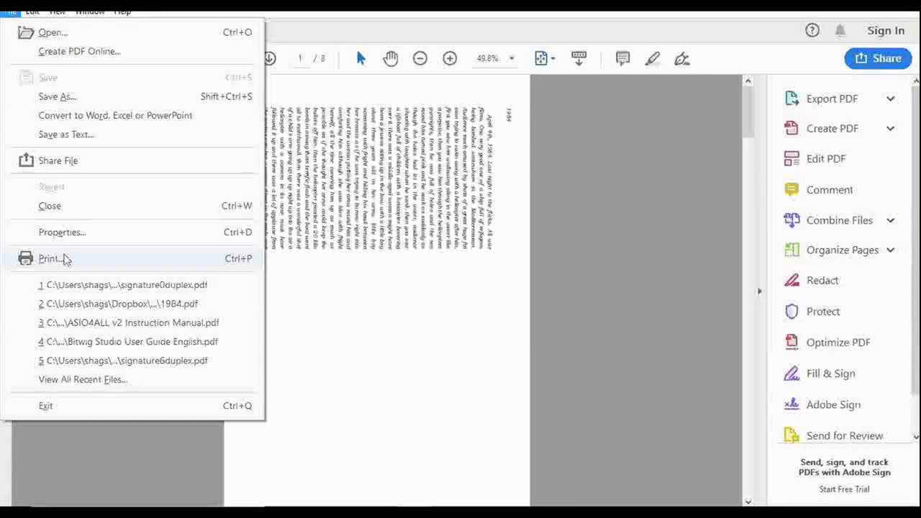
{"action": "left_click", "coordinate": [67, 260]}
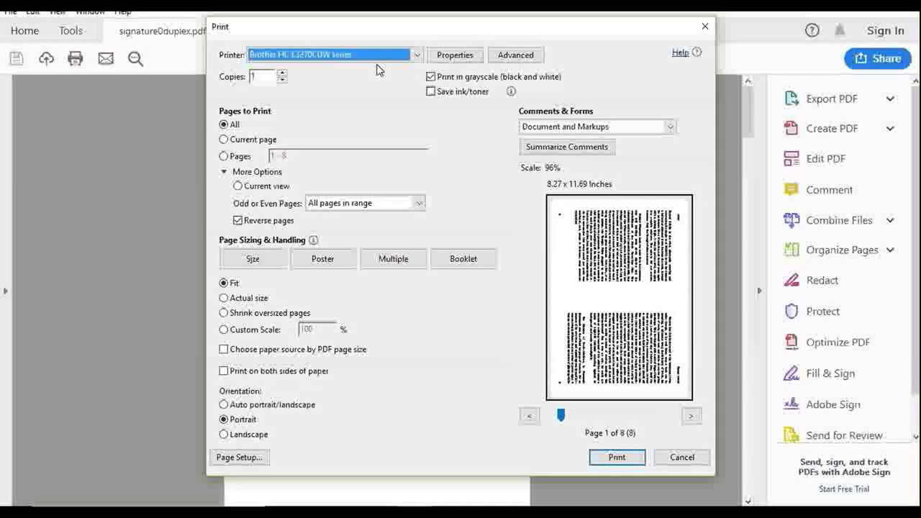
{"action": "left_click", "coordinate": [443, 57]}
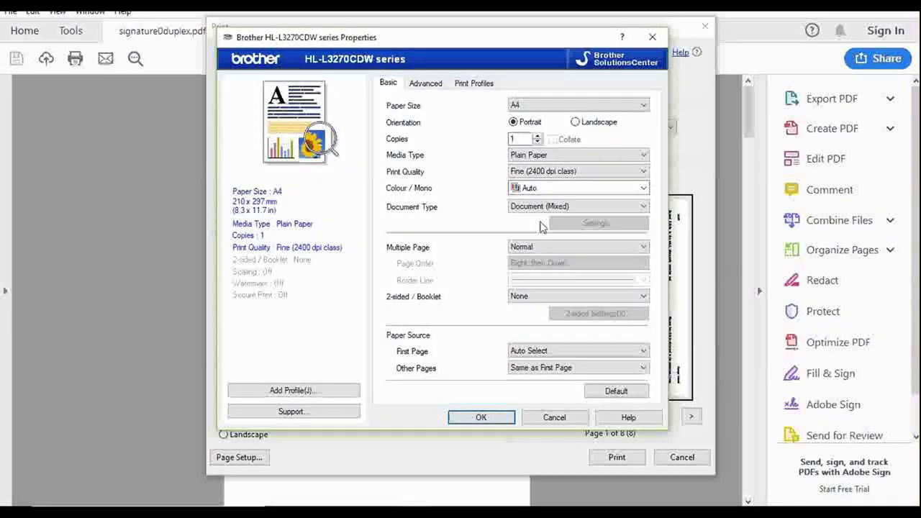
{"action": "left_click", "coordinate": [466, 419]}
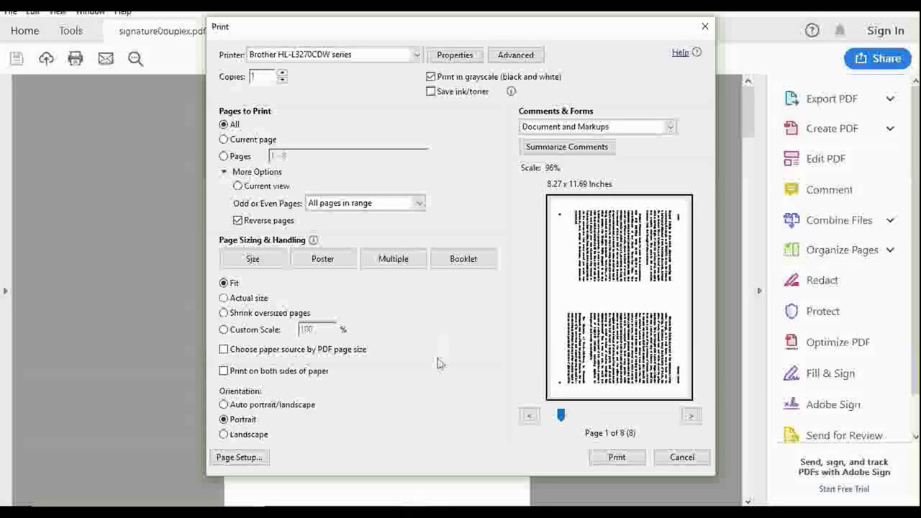
Step: Enable printing on both sides with Flip on short edge, move the print dialog aside to check the page orientation, and cancel printing
{"action": "left_click", "coordinate": [309, 372]}
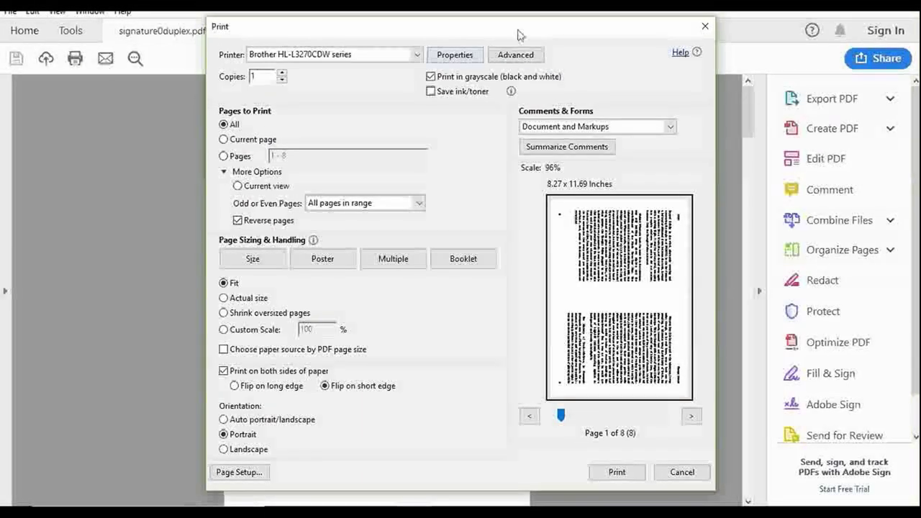
{"action": "left_click_drag", "start_coordinate": [516, 33], "coordinate": [583, 429]}
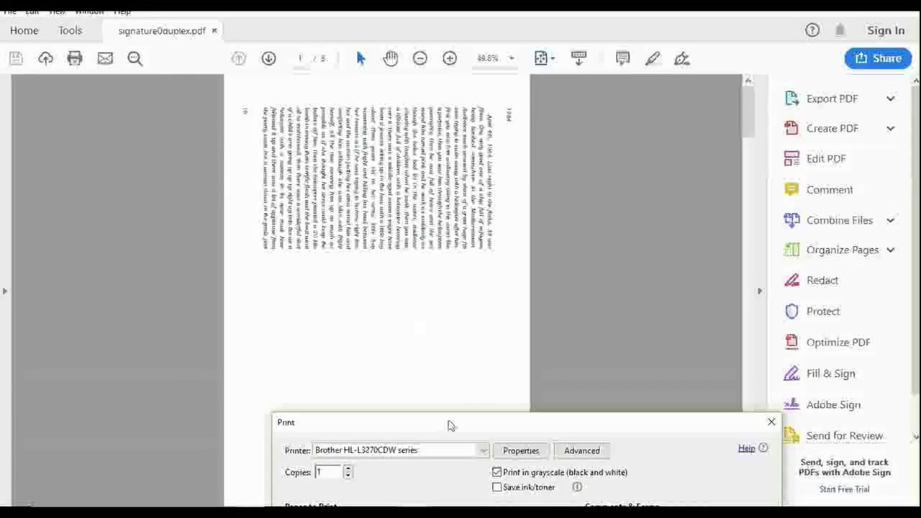
{"action": "left_click_drag", "start_coordinate": [448, 424], "coordinate": [399, 43]}
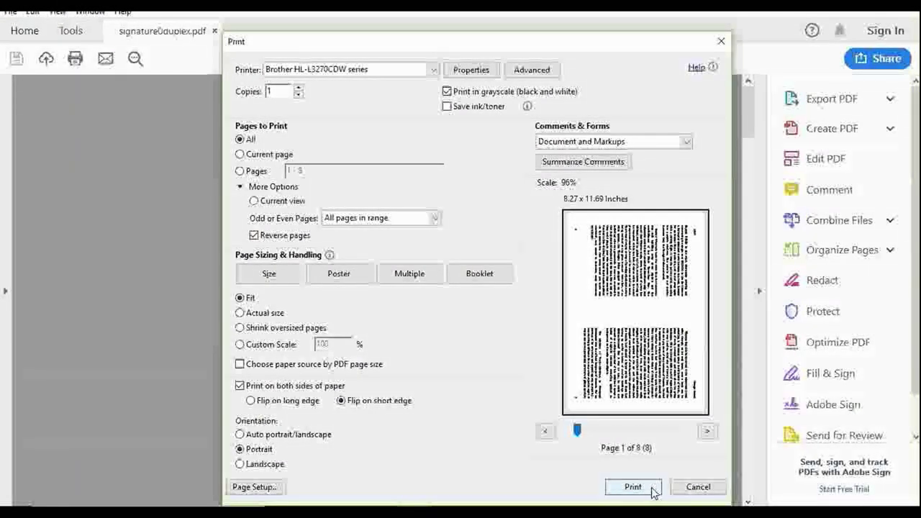
{"action": "left_click", "coordinate": [694, 487]}
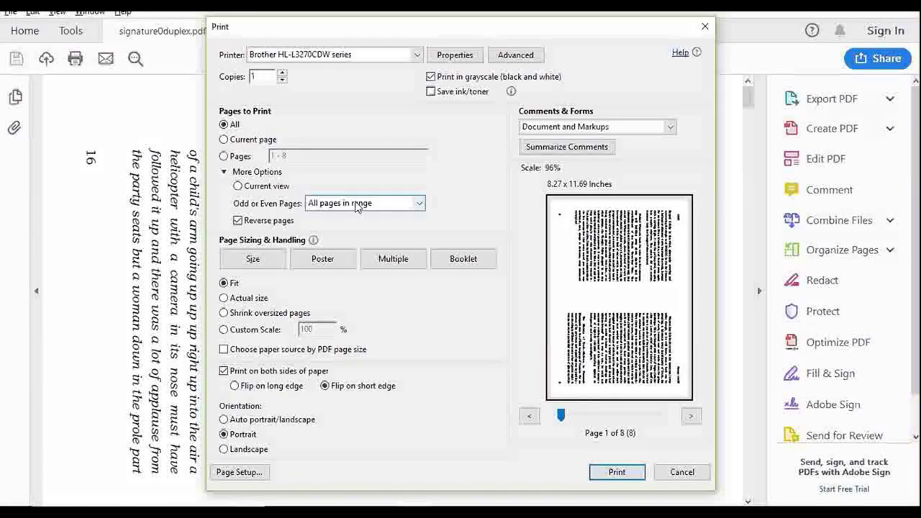
Step: Check the Odd or Even Pages choices in the print settings and keep All pages in range
{"action": "left_click", "coordinate": [360, 203]}
{"action": "left_click", "coordinate": [371, 173]}
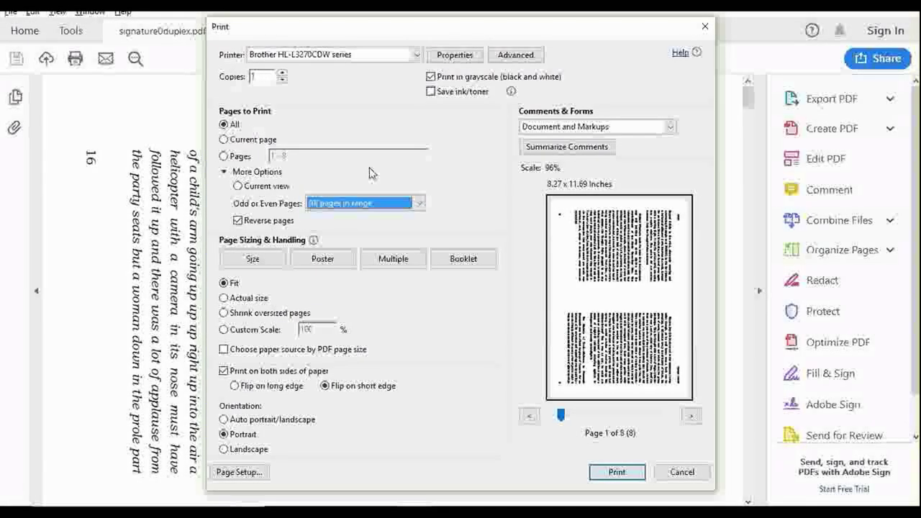